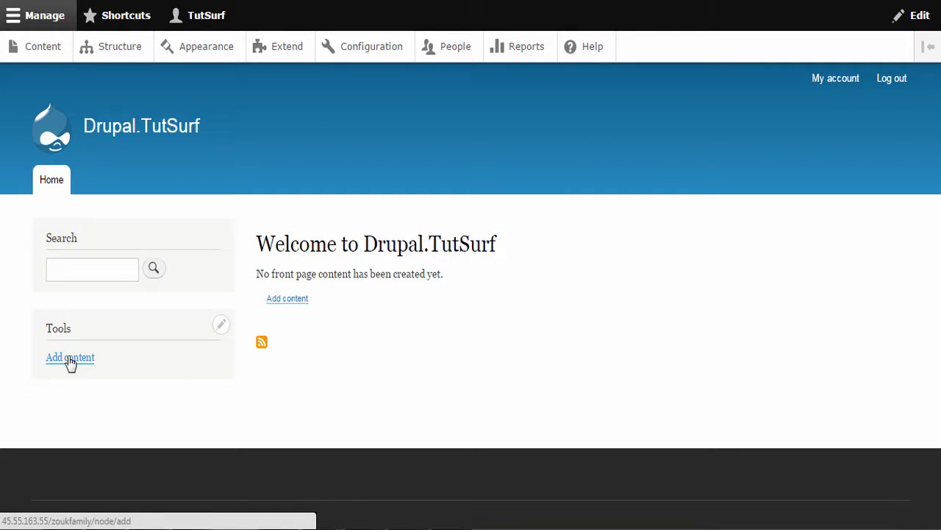
Go to the Add content page listing the Article and Basic page content types
click(71, 359)
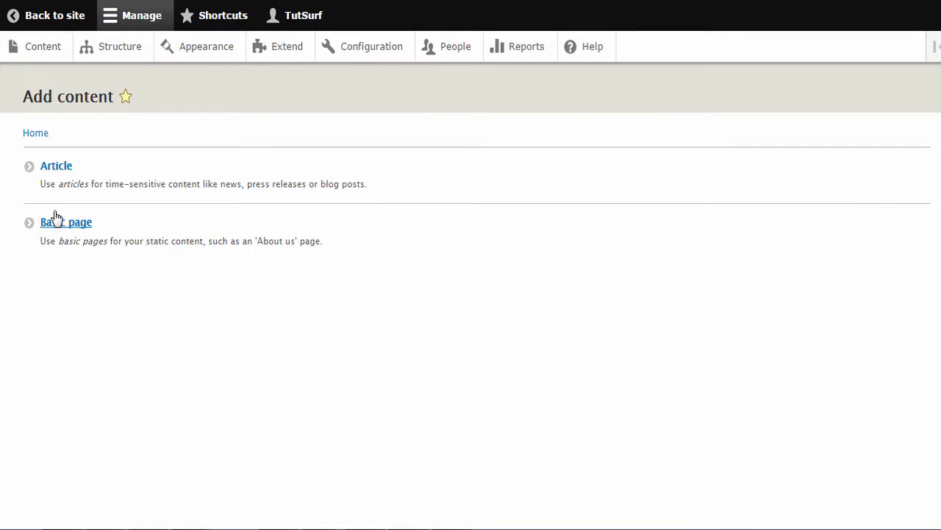
click(58, 168)
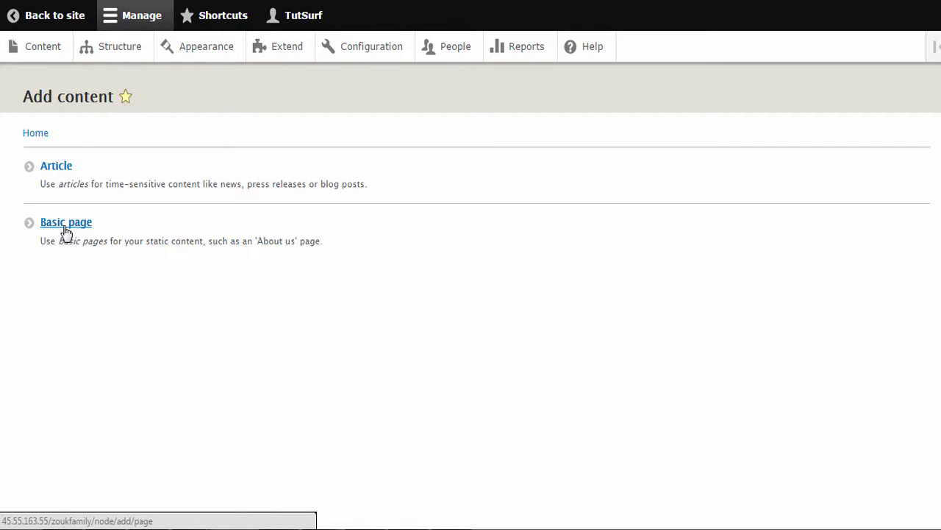
Start a new Article and enter the title Lego
click(59, 165)
click(94, 189)
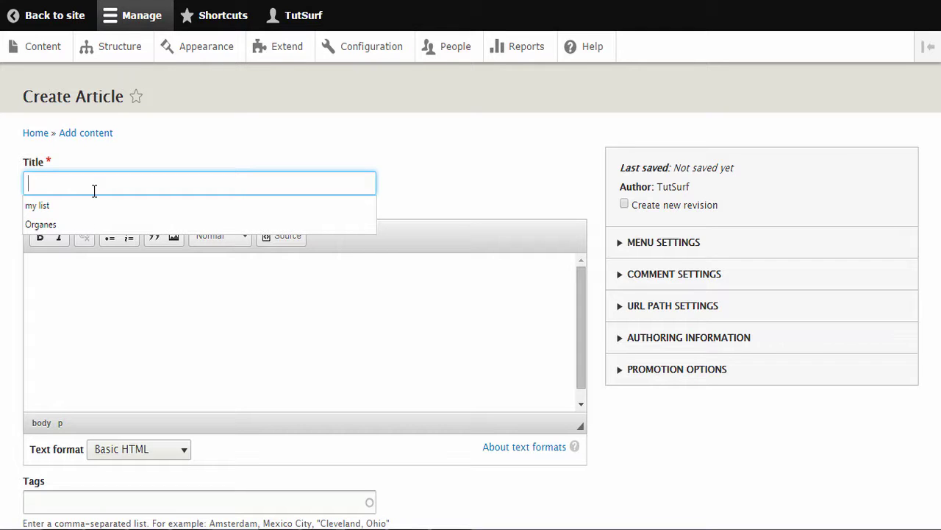
text(Lego)
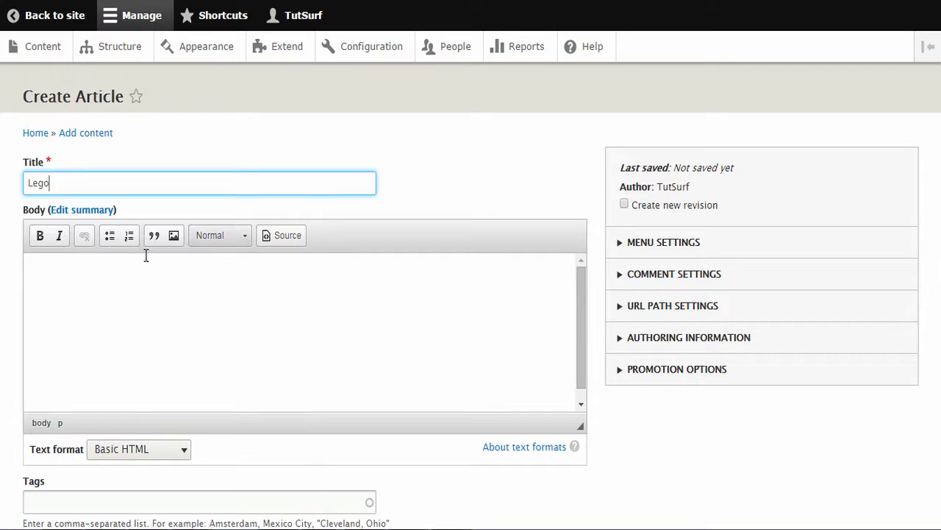
click(126, 456)
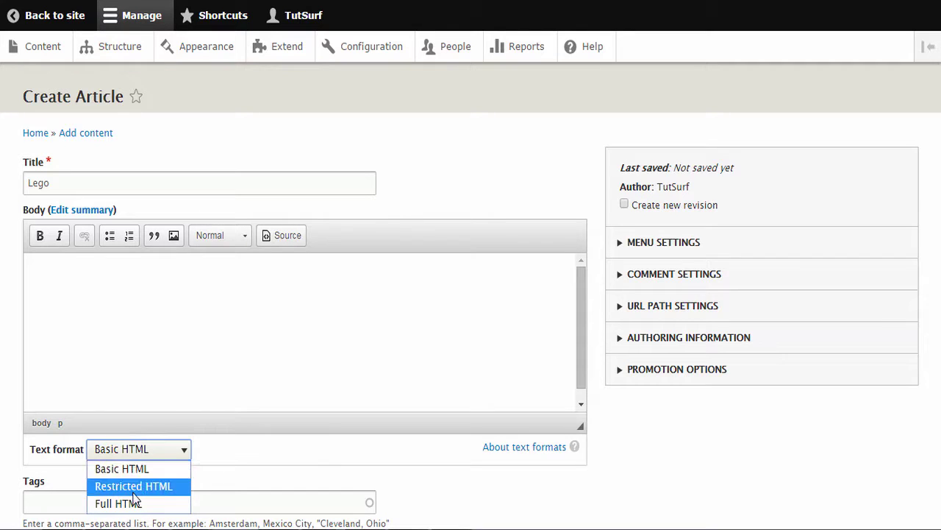
click(134, 491)
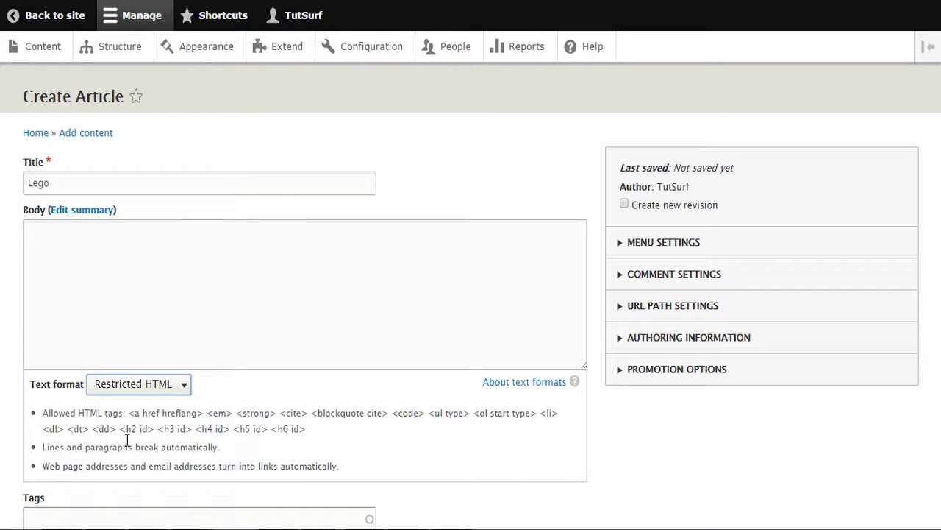
drag(133, 413, 307, 434)
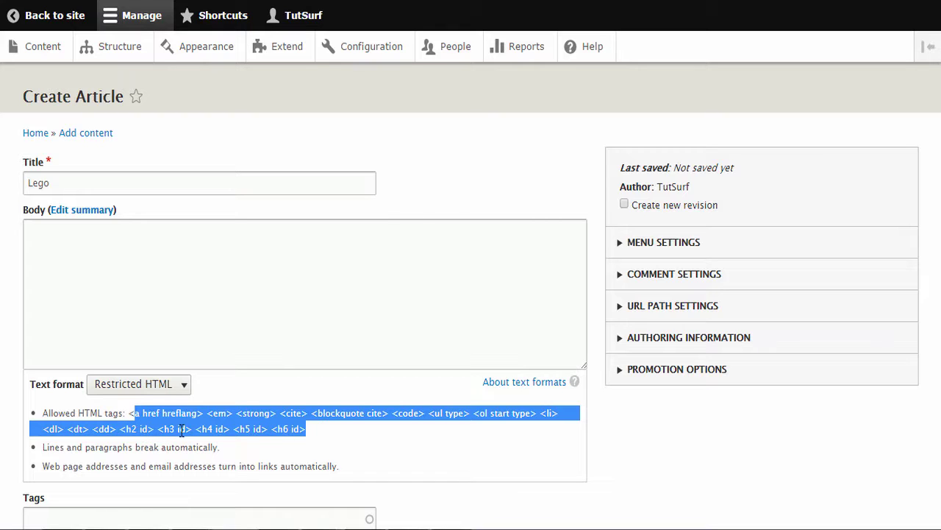
click(214, 343)
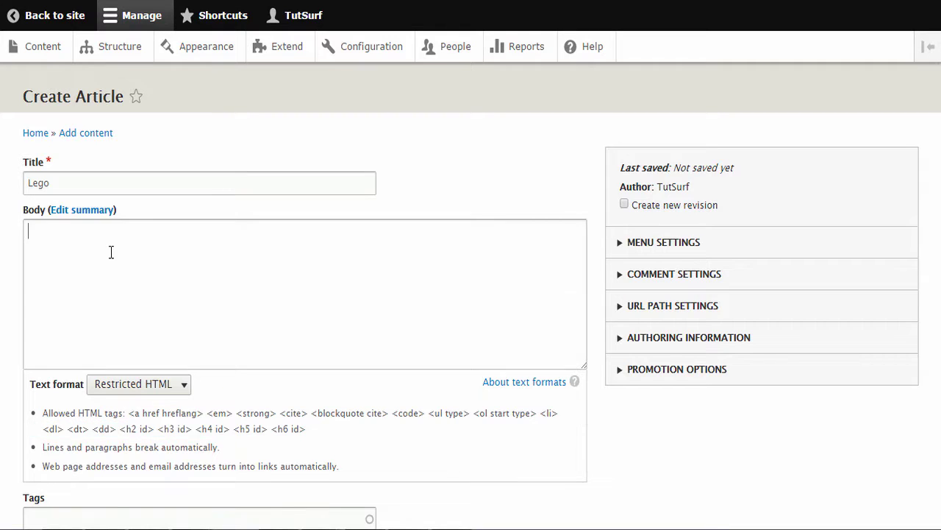
click(119, 390)
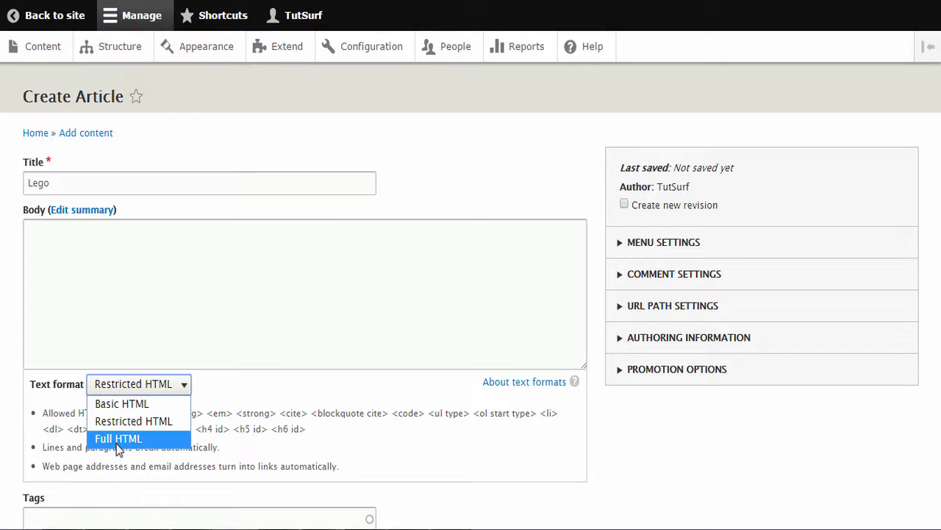
click(118, 439)
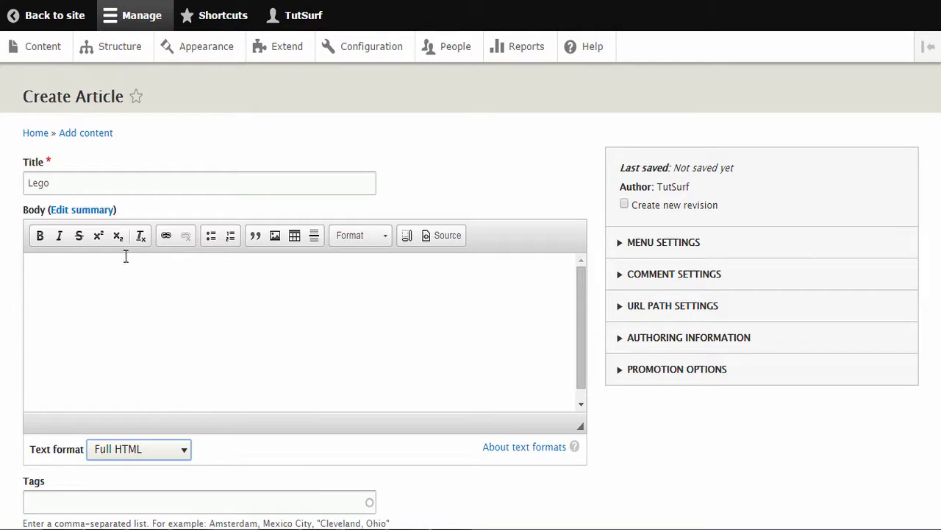
click(161, 458)
click(152, 468)
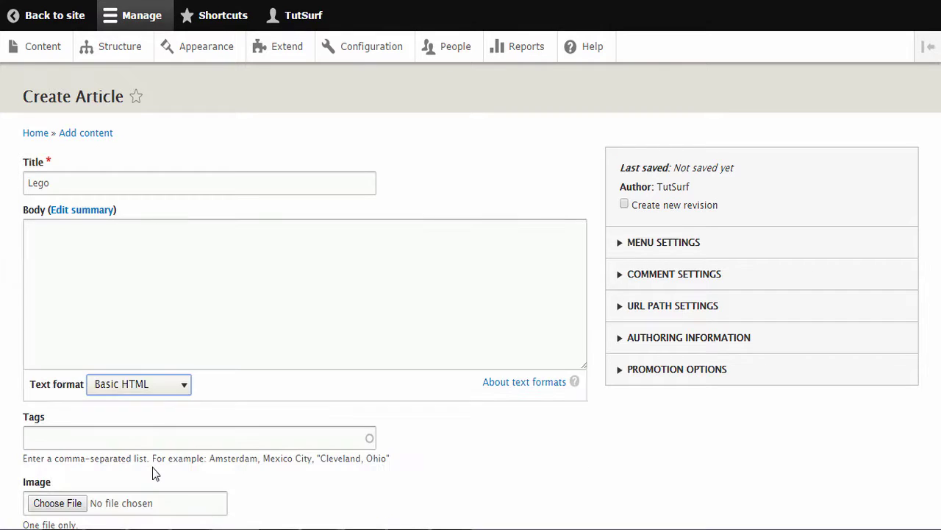
Paste the multi-paragraph Lego Group description into the article body
click(156, 279)
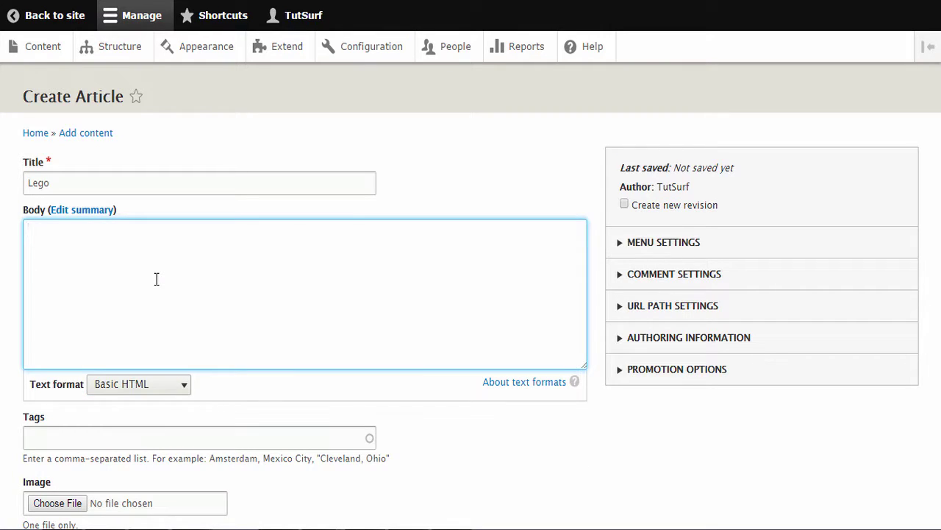
key(ctrl+v)
scroll(162, 301, down, 2)
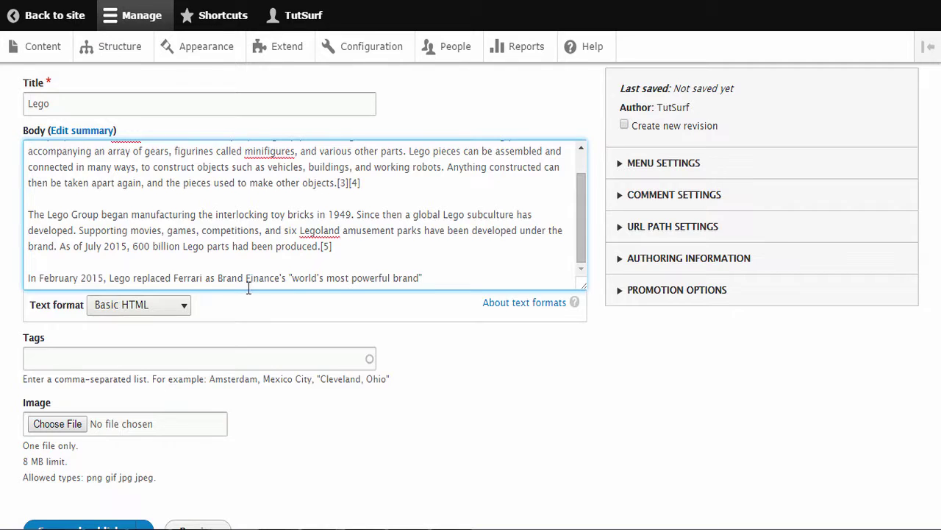
scroll(228, 292, down, 2)
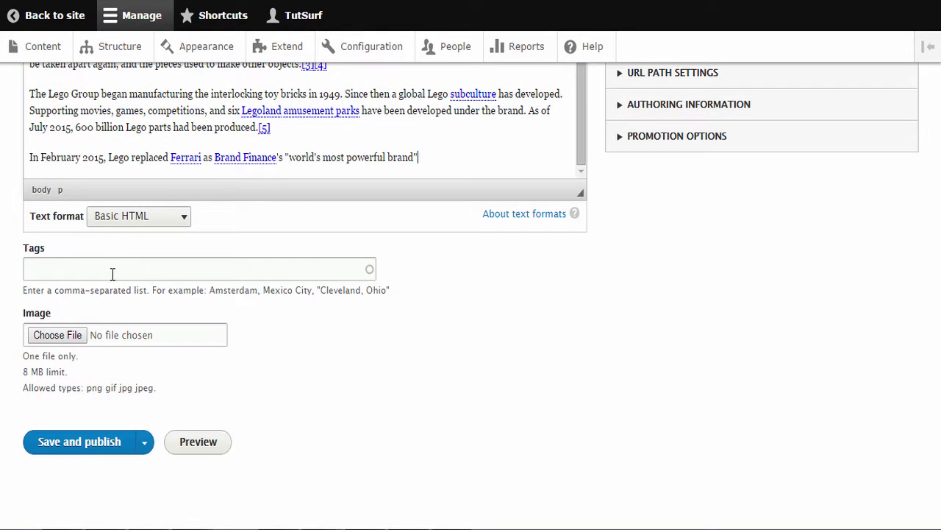
Tag the article with lego, discarding the trial tags sportlego and fashion
click(30, 266)
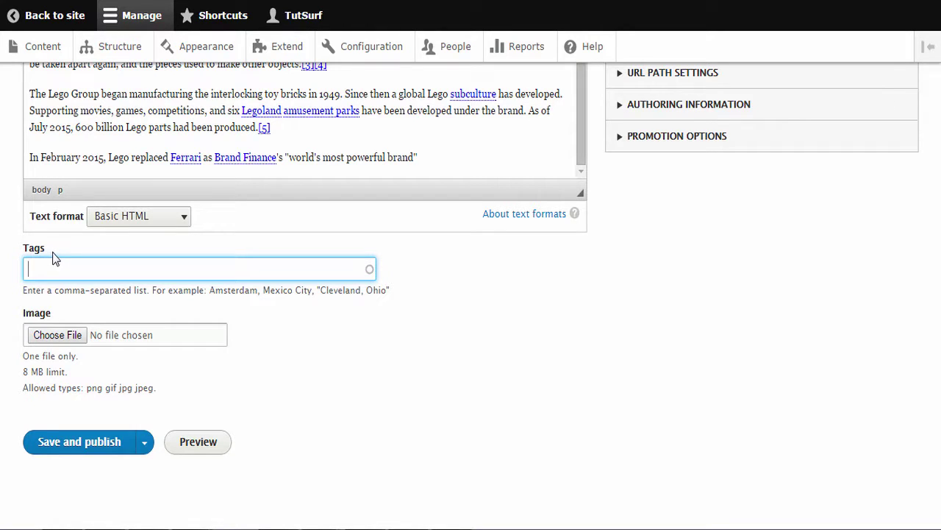
text(sport)
text(lego)
key(BackSpace)
key(BackSpace)
key(BackSpace)
key(BackSpace)
text(fashion)
key(BackSpace)
key(BackSpace)
key(BackSpace)
key(BackSpace)
key(BackSpace)
key(BackSpace)
key(BackSpace)
text(lego)
click(98, 374)
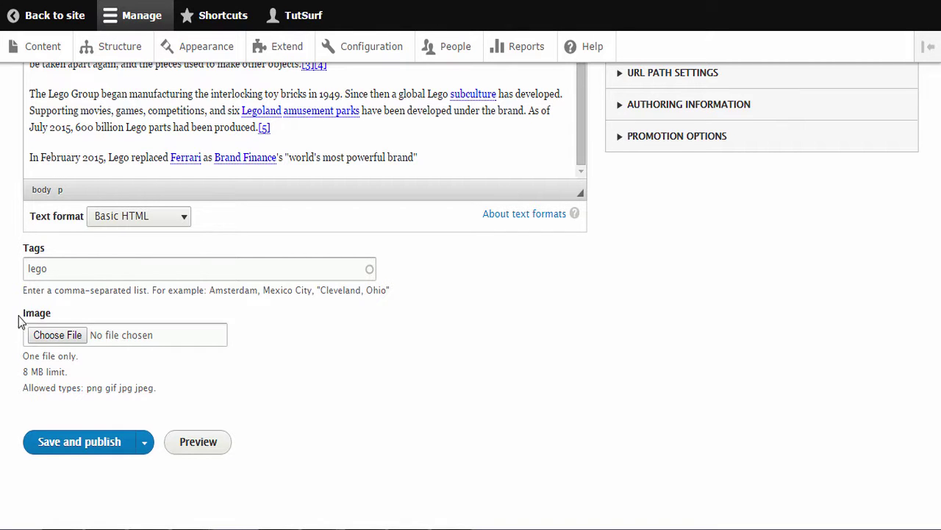
Upload The_Lego_Movie_poster.jpg as the article image with alternative text 'lego movie' and save
click(77, 342)
click(144, 88)
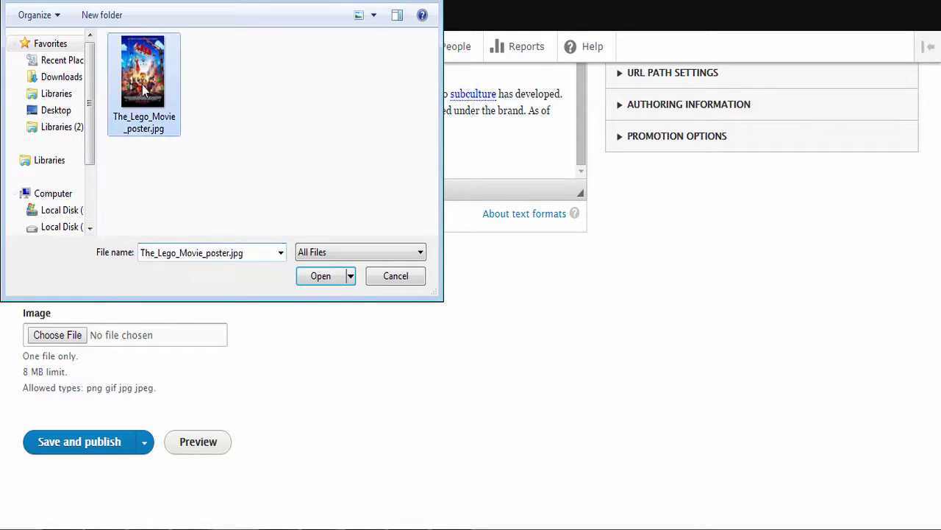
click(326, 279)
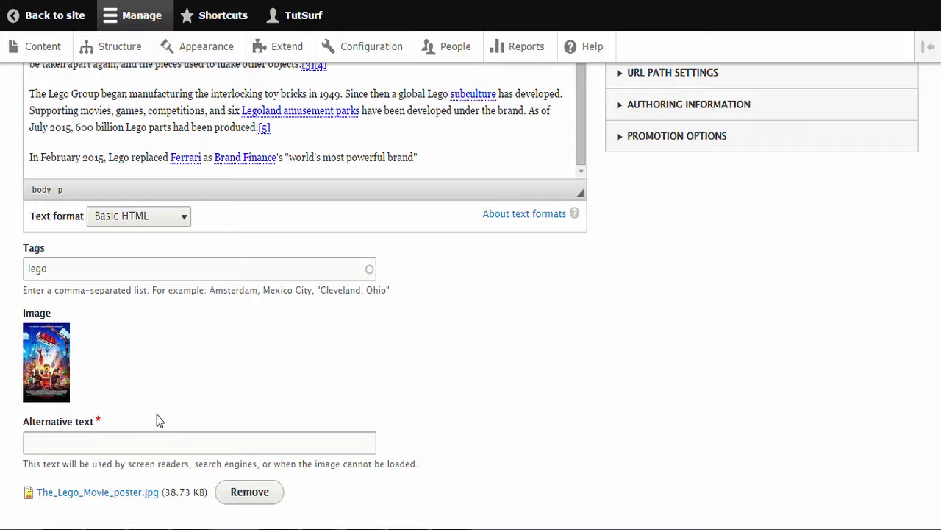
scroll(66, 397, down, 2)
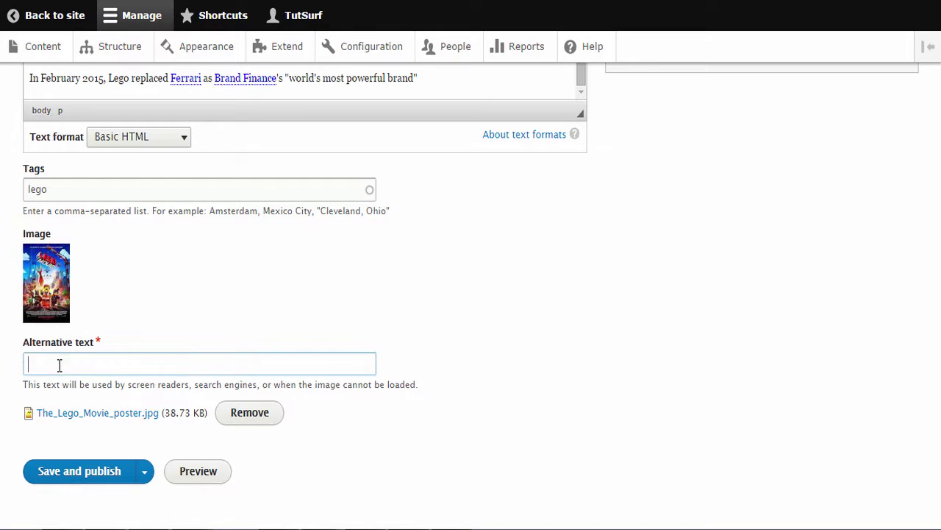
click(39, 364)
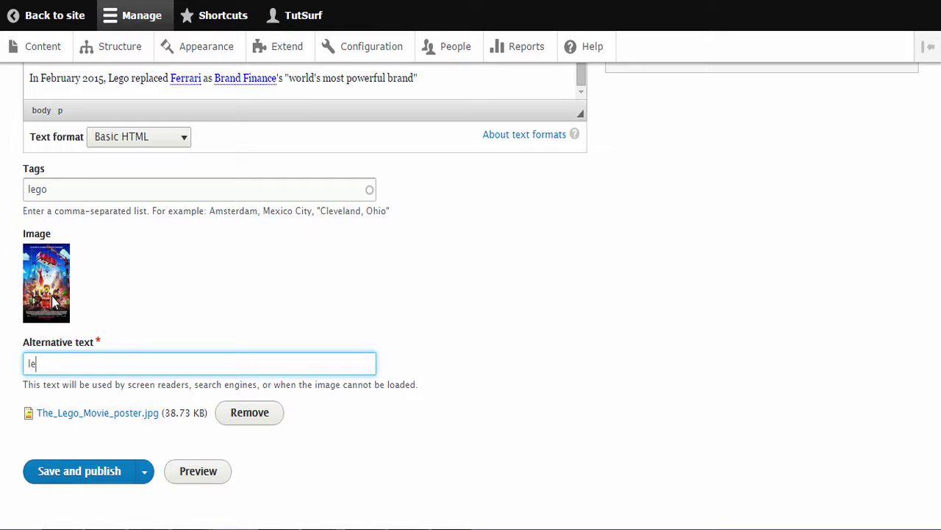
text(lego movie)
key(Return)
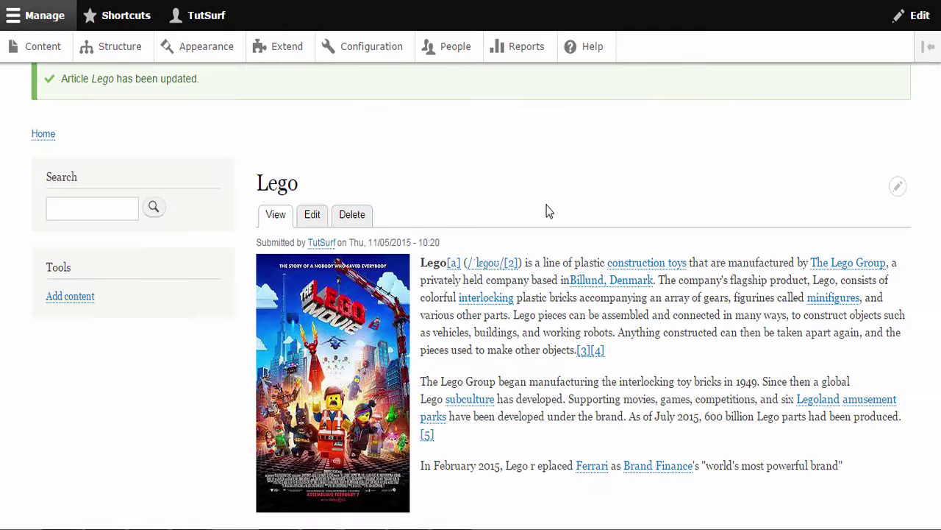
scroll(584, 294, down, 4)
scroll(584, 294, down, 3)
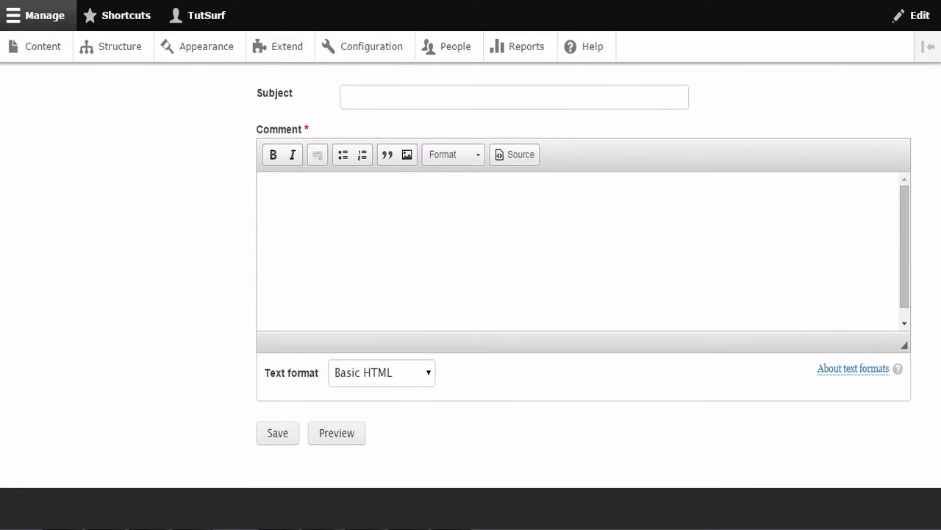
scroll(220, 273, up, 2)
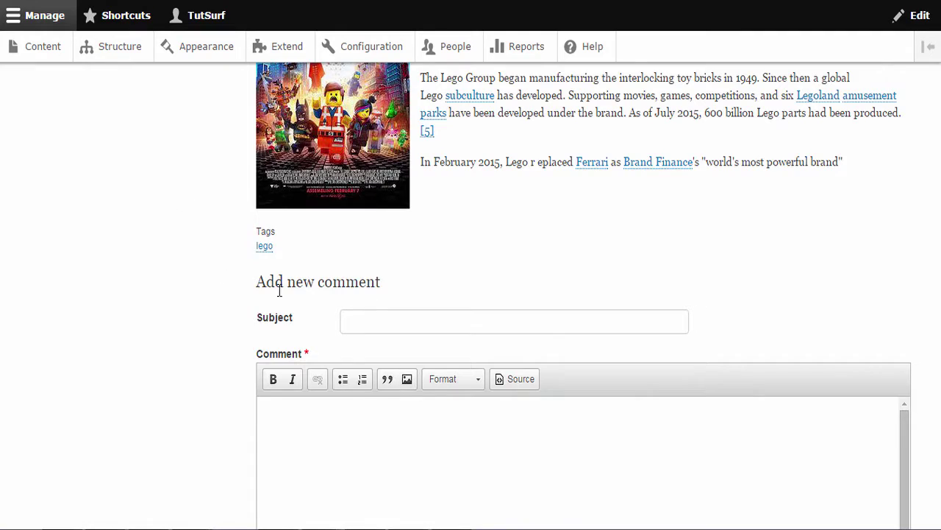
scroll(293, 286, up, 4)
scroll(293, 286, up, 1)
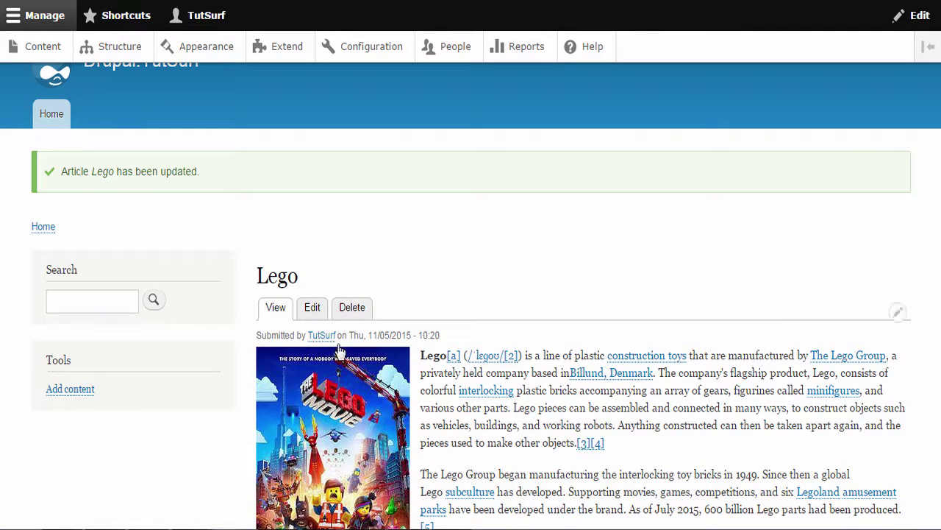
Edit the Lego article, set its comments to Closed, and save it as published
click(312, 309)
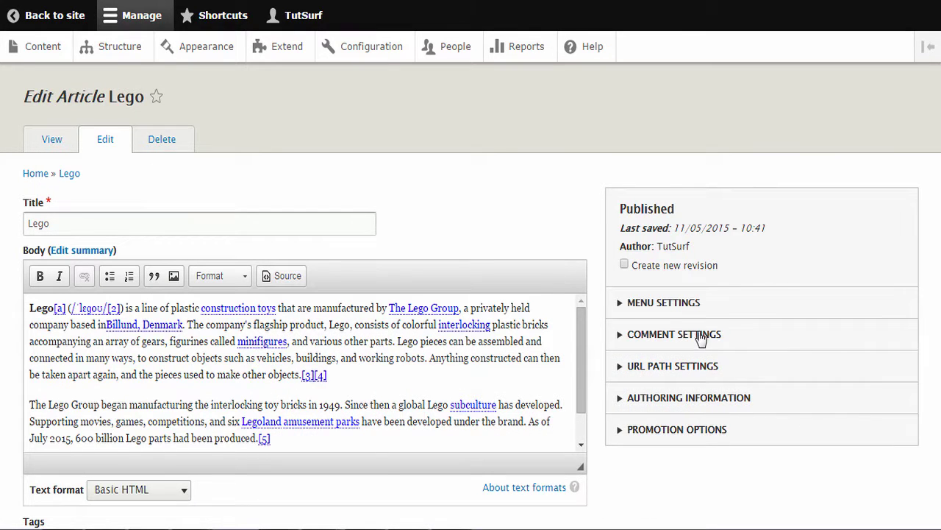
scroll(699, 336, down, 1)
click(700, 257)
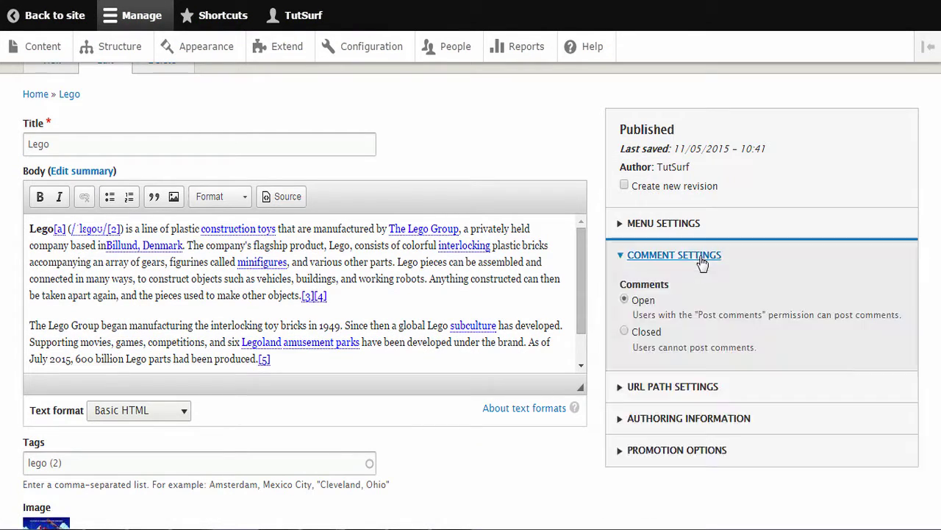
click(624, 331)
scroll(681, 375, down, 3)
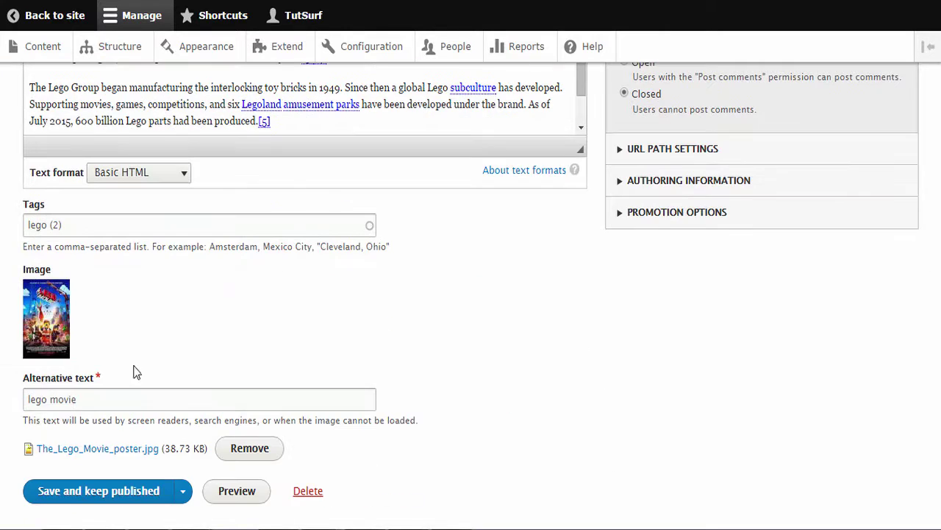
click(104, 499)
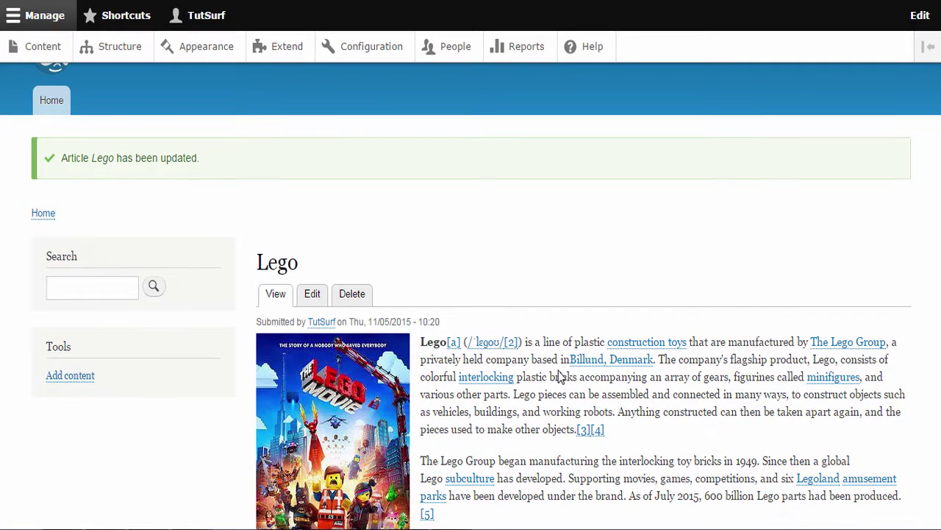
scroll(559, 375, down, 5)
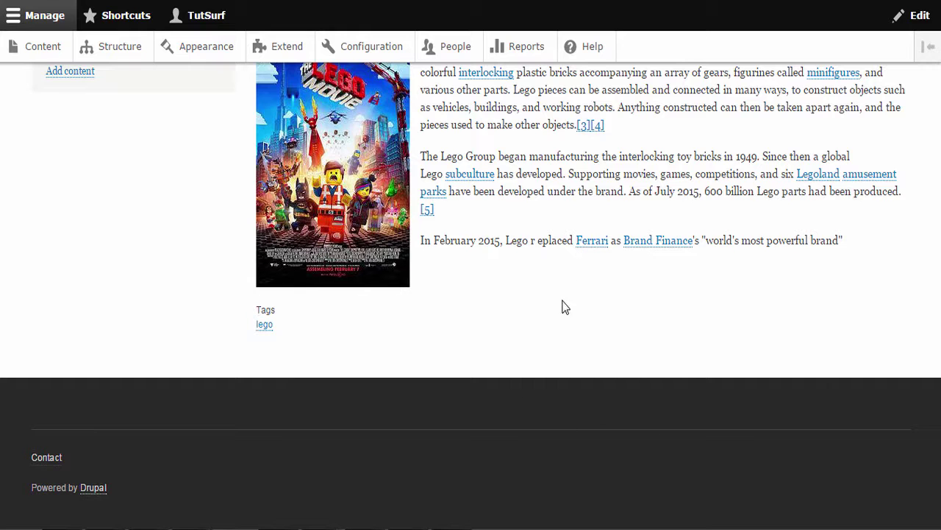
scroll(523, 334, up, 4)
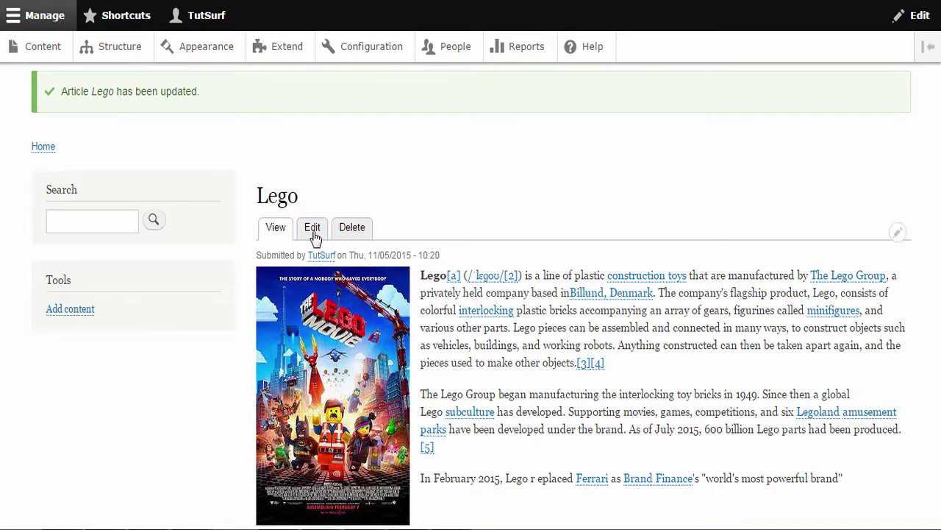
Edit the Lego article and enable a menu link in its Menu Settings
click(314, 231)
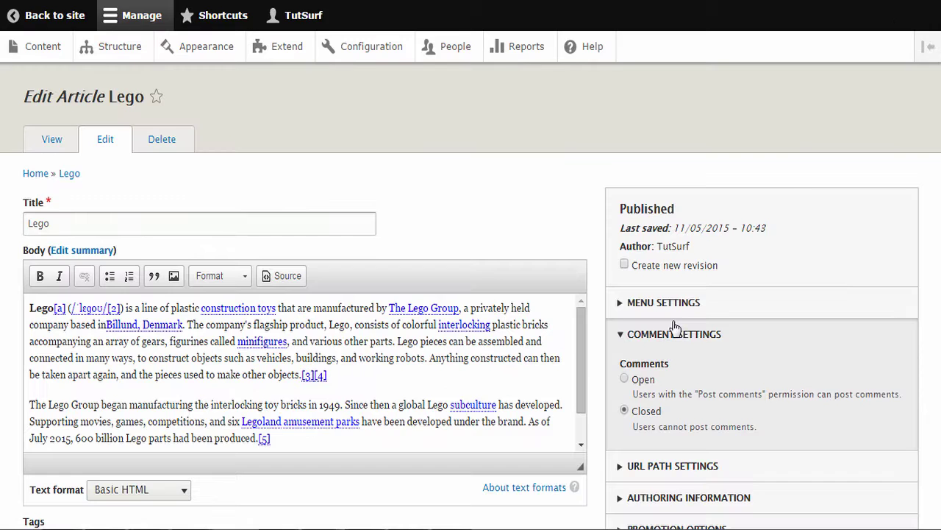
click(674, 322)
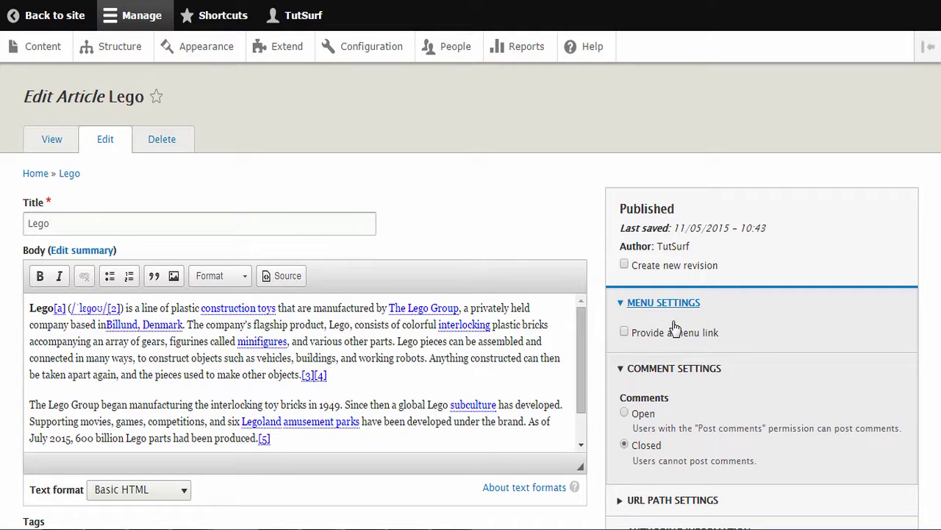
key(Tab)
key(Tab)
key(Return)
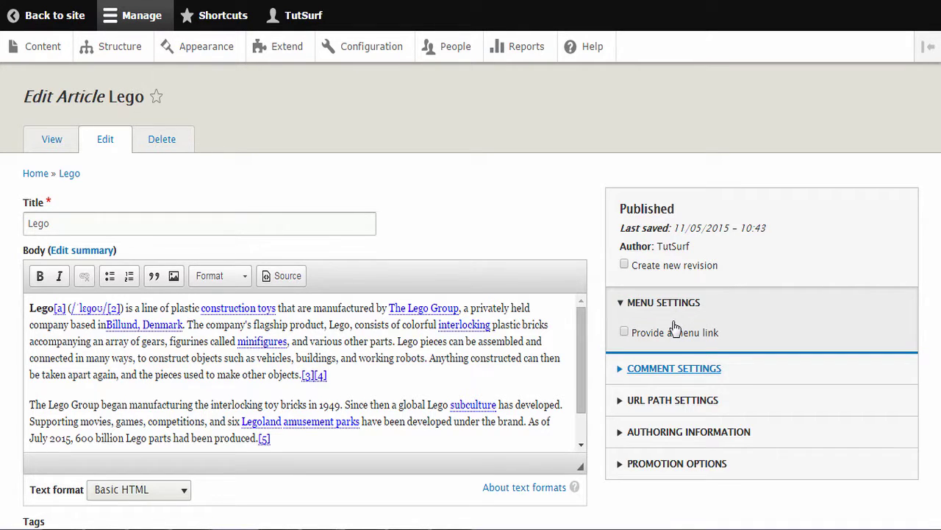
click(674, 326)
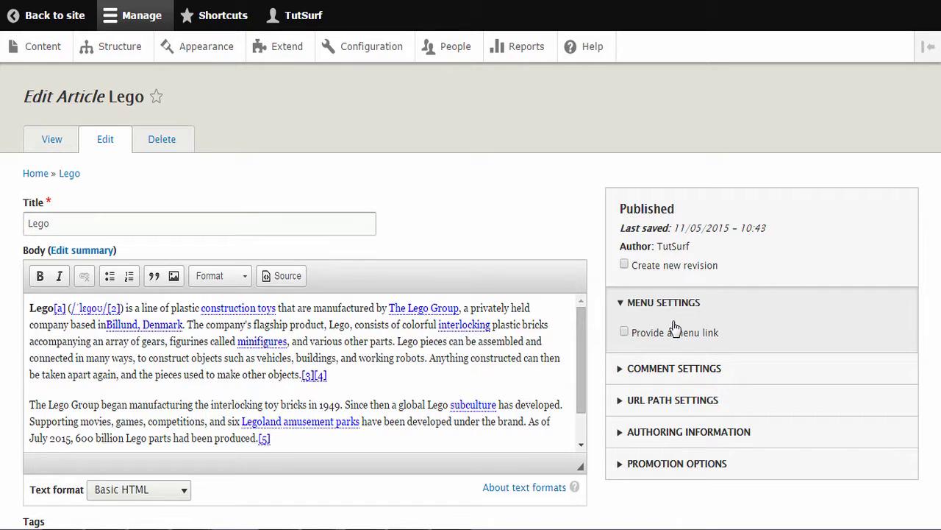
click(674, 326)
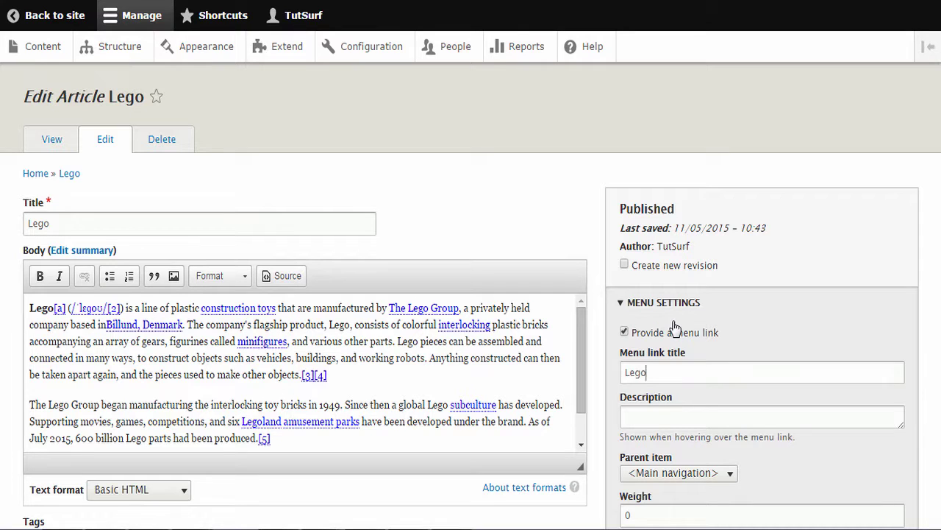
Title the menu link About with description 'about me page' and save the article
key(Tab)
text(ABout)
key(BackSpace)
key(BackSpace)
key(BackSpace)
key(BackSpace)
text(bout)
key(Tab)
text(about me page)
scroll(675, 327, down, 1)
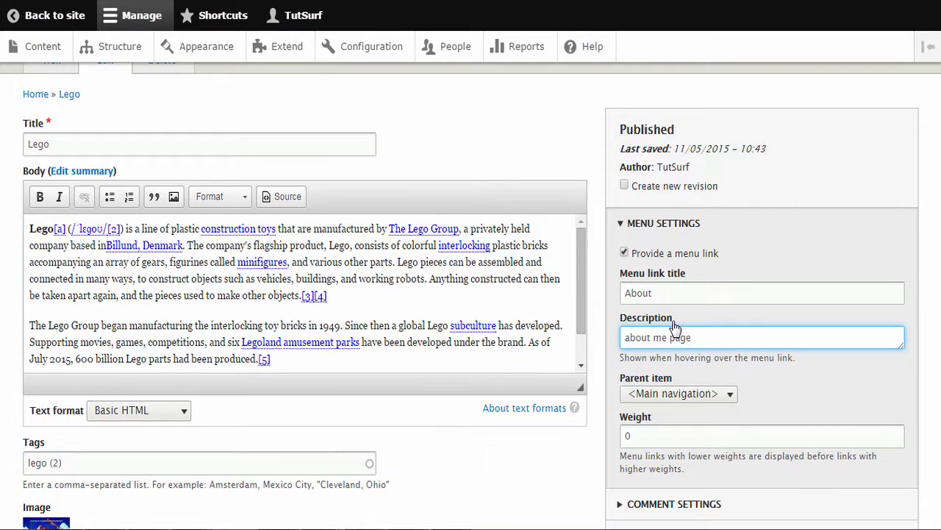
scroll(675, 327, down, 2)
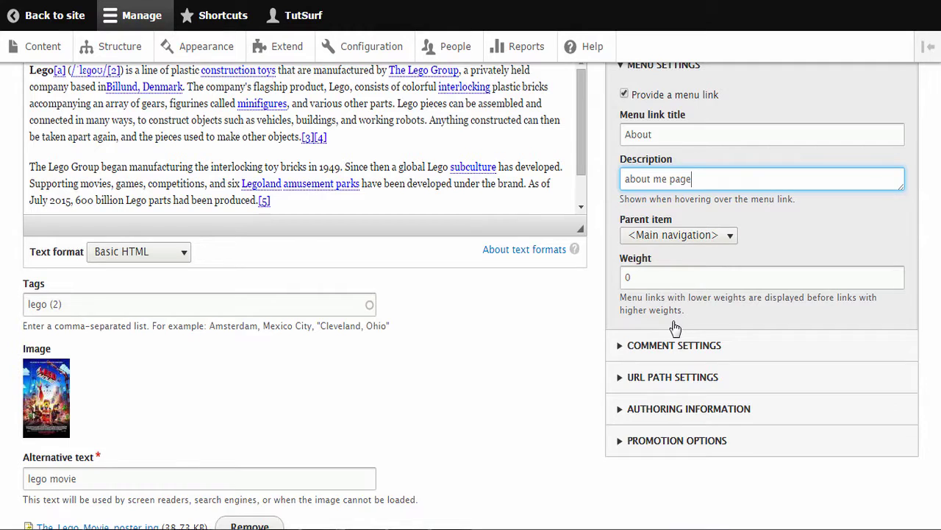
scroll(676, 328, down, 2)
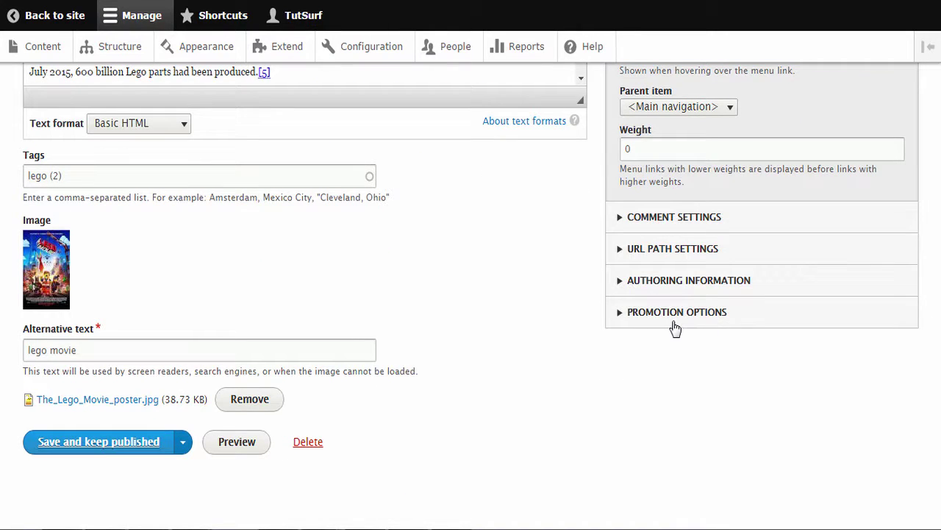
key(Return)
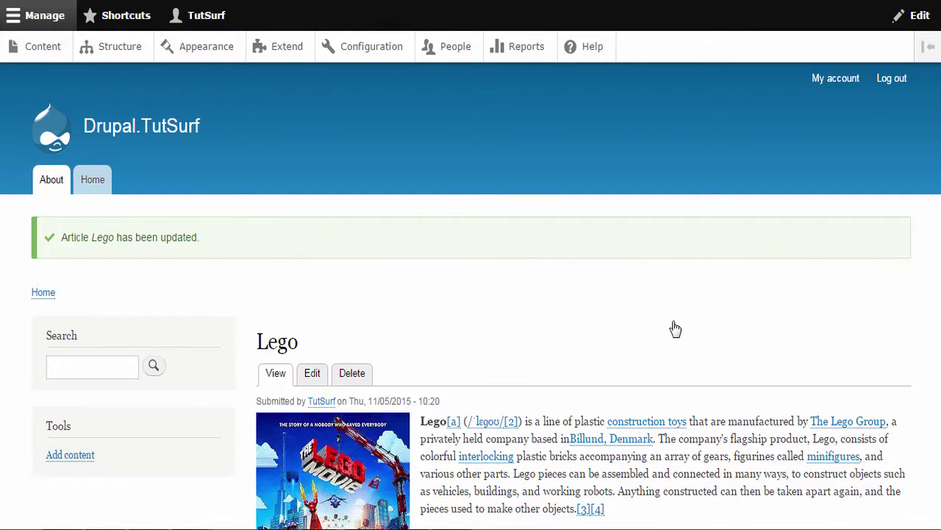
Scroll the reopened Lego edit form to check the About link's menu settings
scroll(676, 328, down, 4)
scroll(675, 327, up, 4)
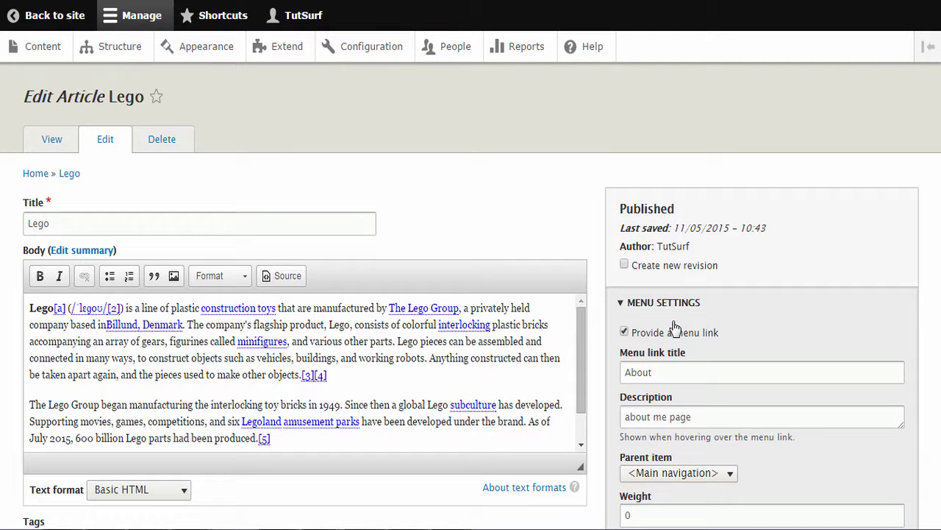
Change the About menu link weight from 0 to 1 and save the Lego article
scroll(675, 329, down, 3)
key(Tab)
text(1)
scroll(675, 329, down, 4)
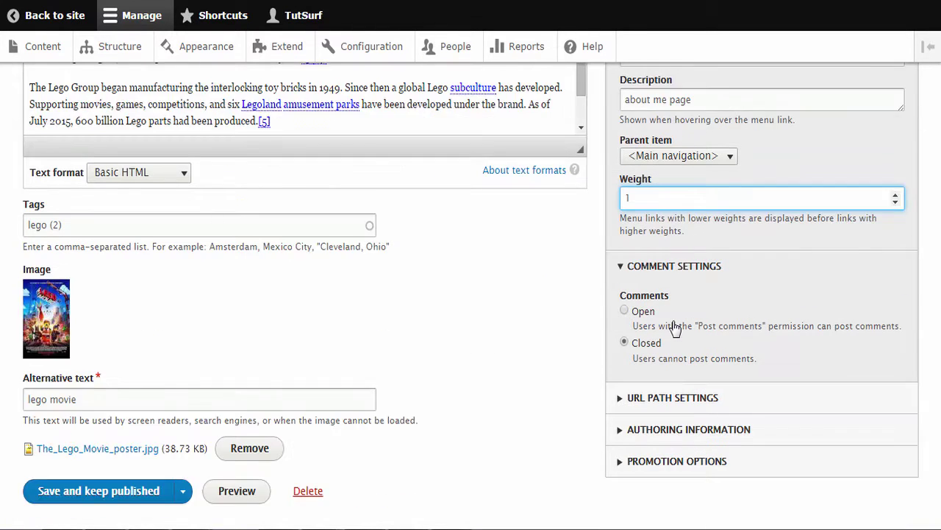
key(Return)
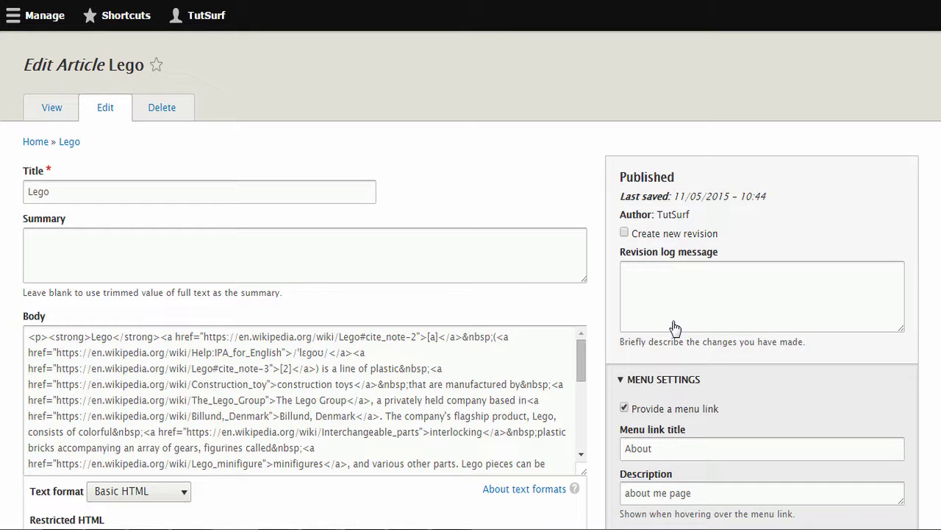
Collapse the Menu Settings and Comment Settings sections of the edit form
scroll(675, 328, down, 2)
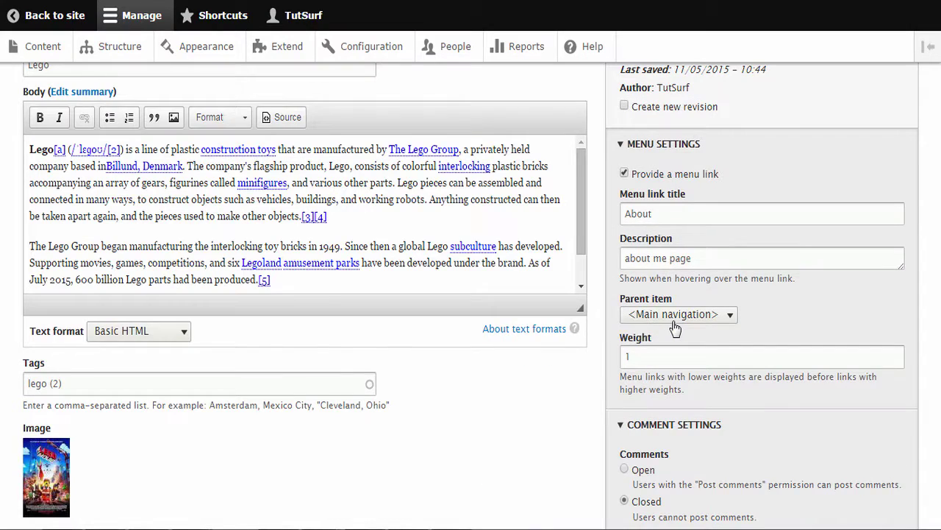
scroll(676, 328, up, 2)
key(Tab)
key(Return)
key(Tab)
key(Return)
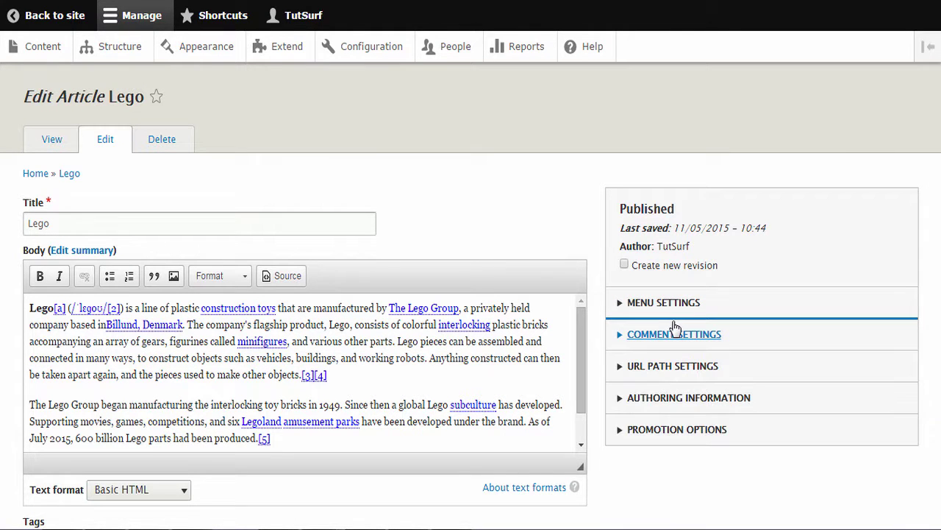
Review Authoring Information and Promotion Options, then return to the Lego article page
key(Tab)
key(Tab)
key(Return)
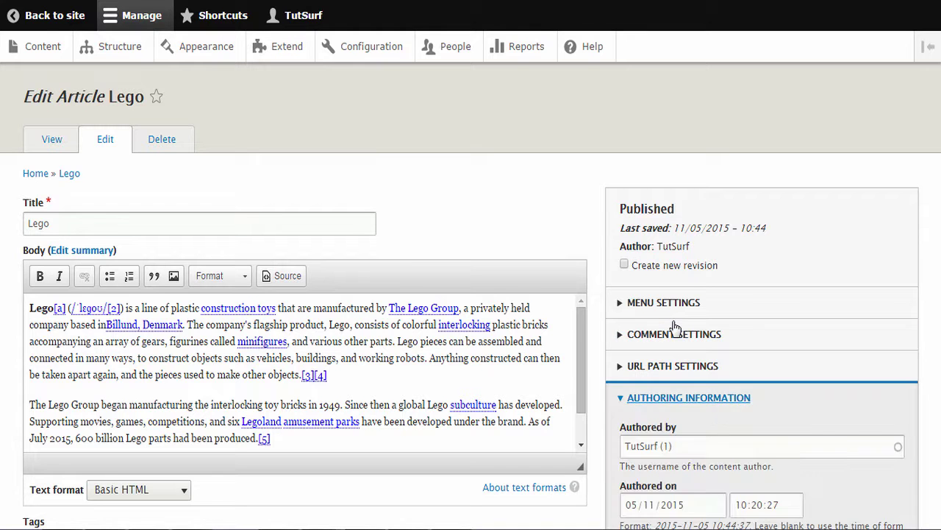
scroll(675, 328, down, 1)
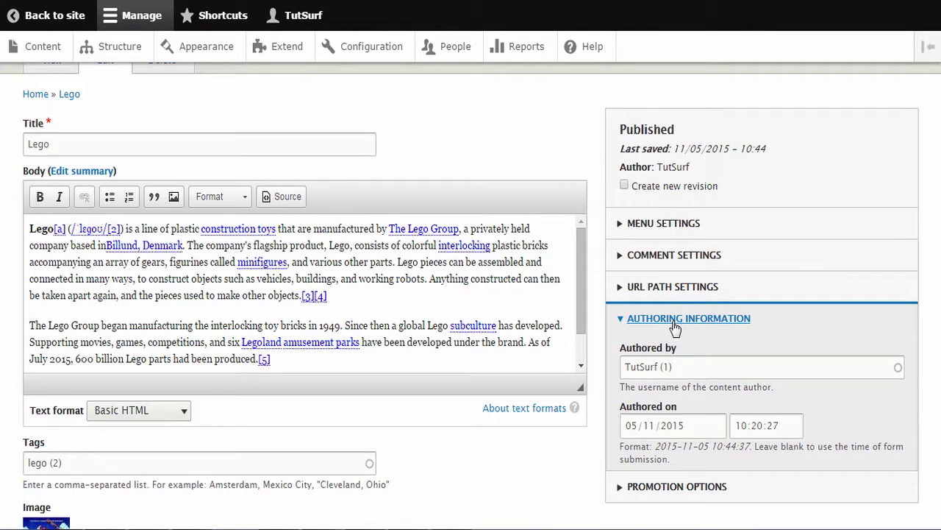
key(Tab)
key(Tab)
key(Tab)
key(Tab)
key(Tab)
key(Tab)
key(Tab)
key(Tab)
key(Return)
scroll(675, 327, down, 1)
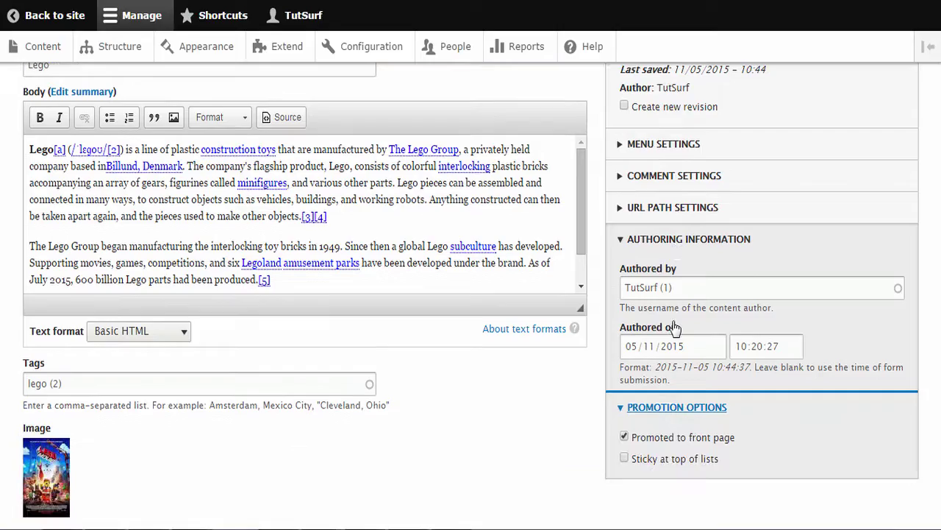
scroll(675, 327, down, 2)
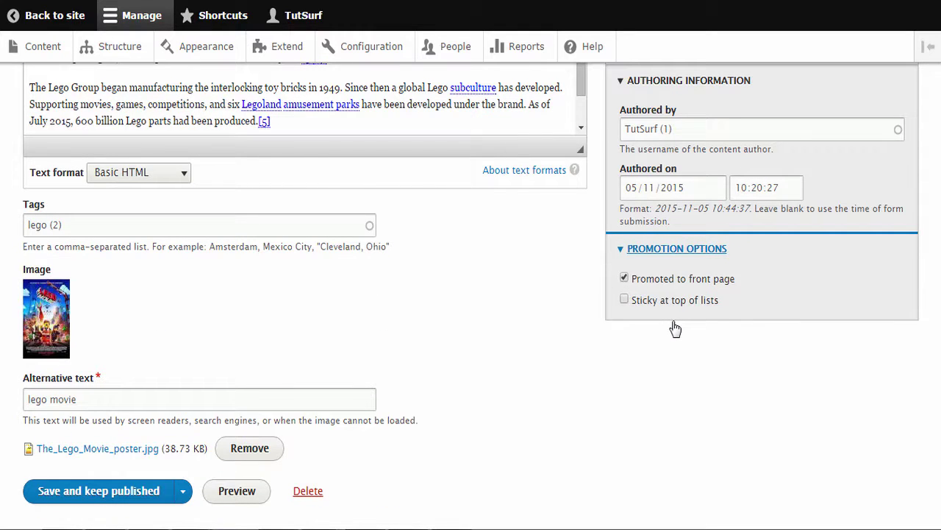
scroll(675, 327, up, 3)
key(shift+Tab)
key(shift+Tab)
key(shift+Tab)
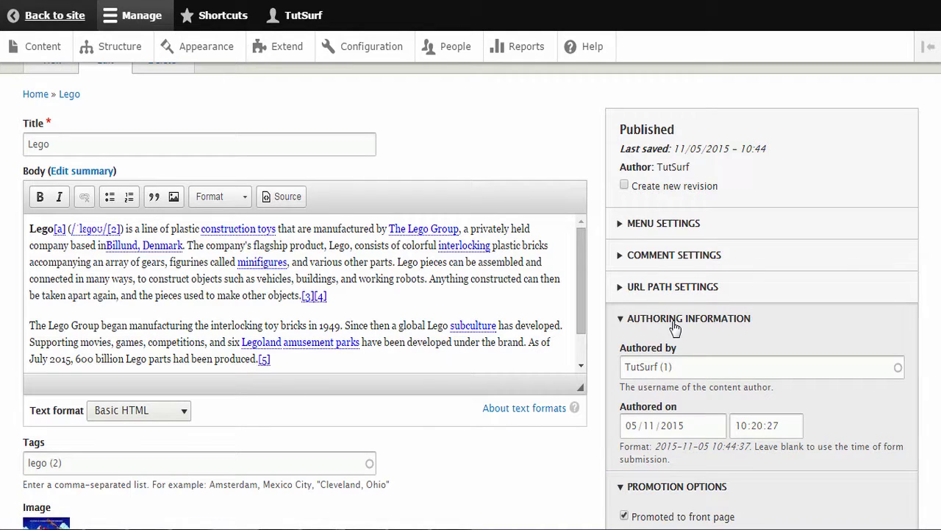
key(Return)
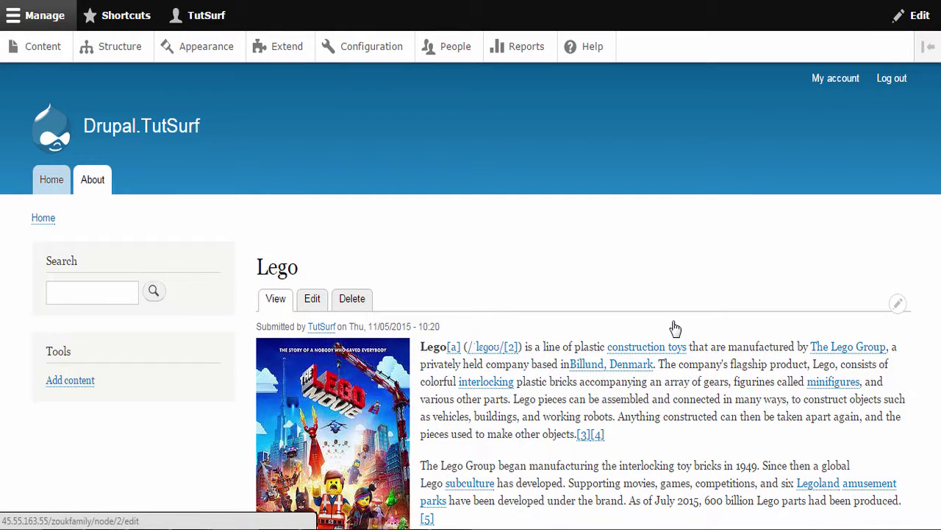
Reopen the Lego article's edit form, showing the About link with weight 1
key(Return)
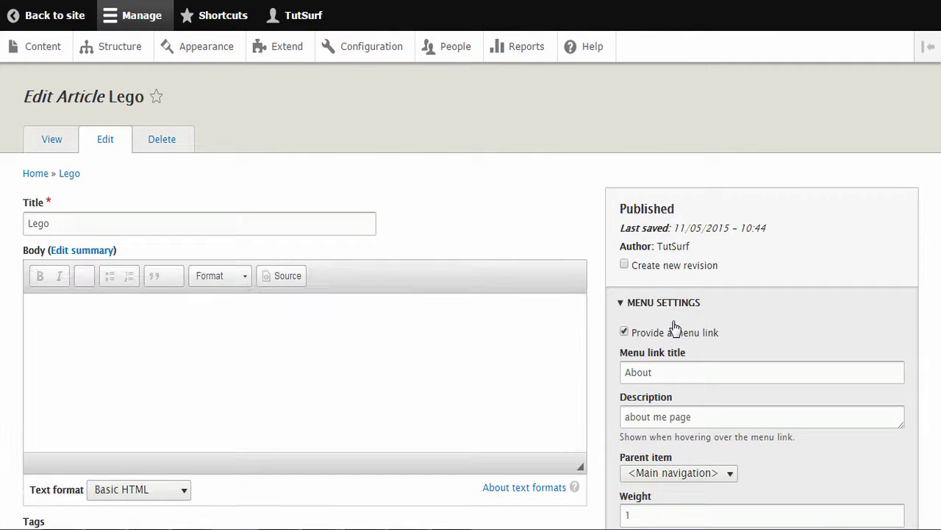
Uncheck 'Promoted to front page' under Promotion Options and save the Lego article, keeping it published
scroll(675, 327, down, 2)
scroll(676, 327, down, 1)
scroll(675, 327, down, 1)
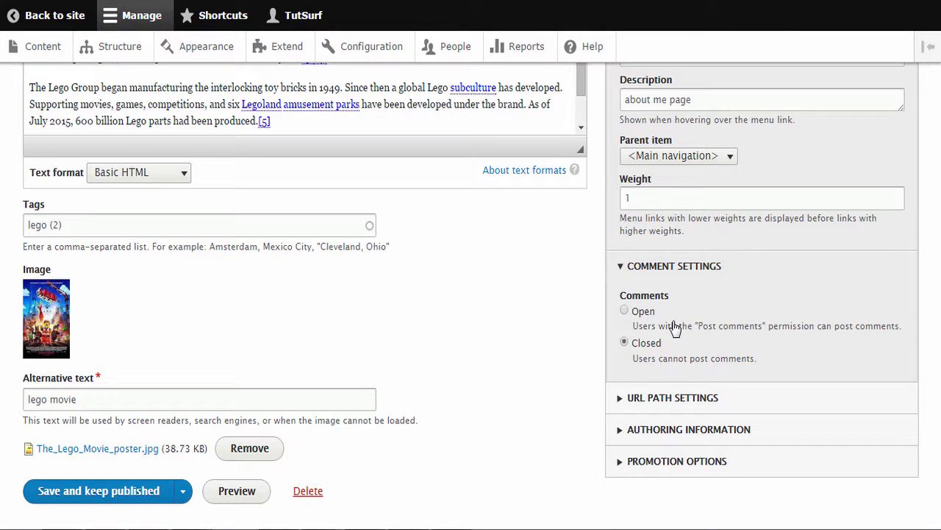
key(Tab)
key(Return)
scroll(675, 327, down, 1)
key(Tab)
key(space)
key(Tab)
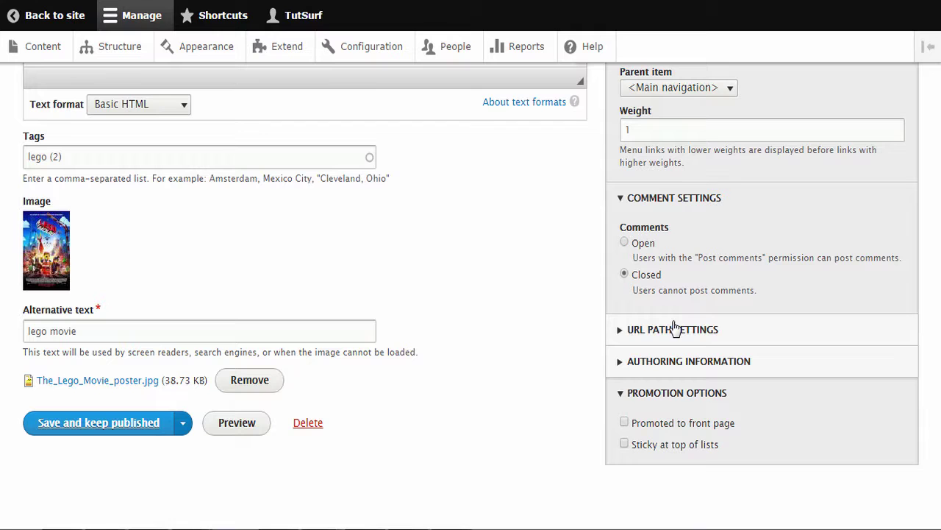
key(Return)
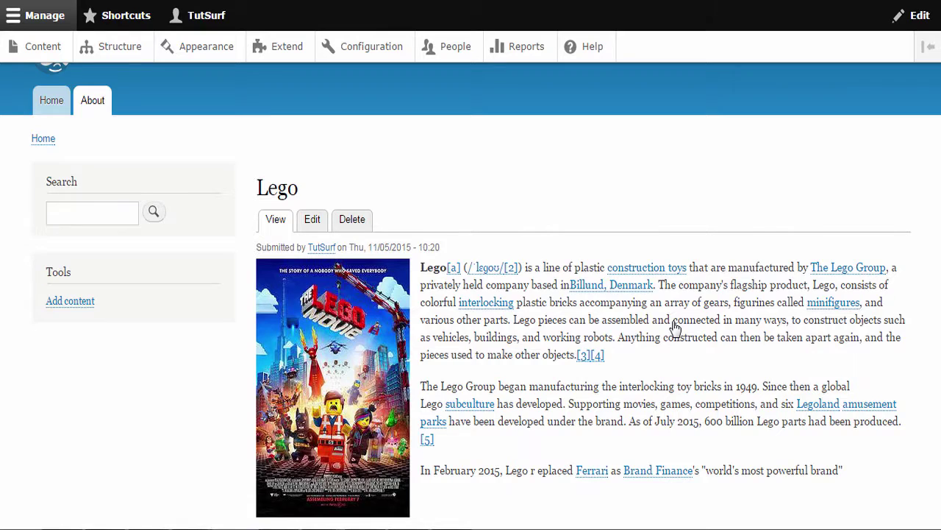
scroll(674, 325, down, 2)
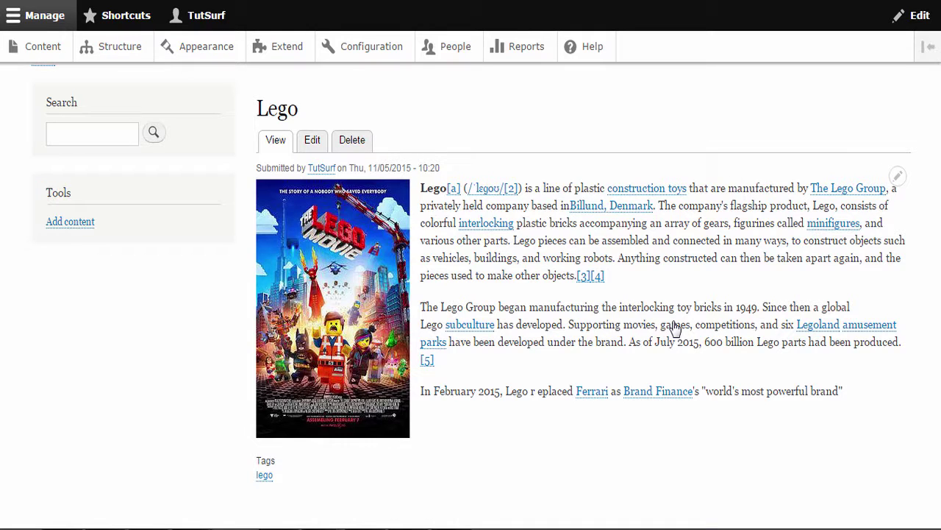
scroll(675, 326, up, 4)
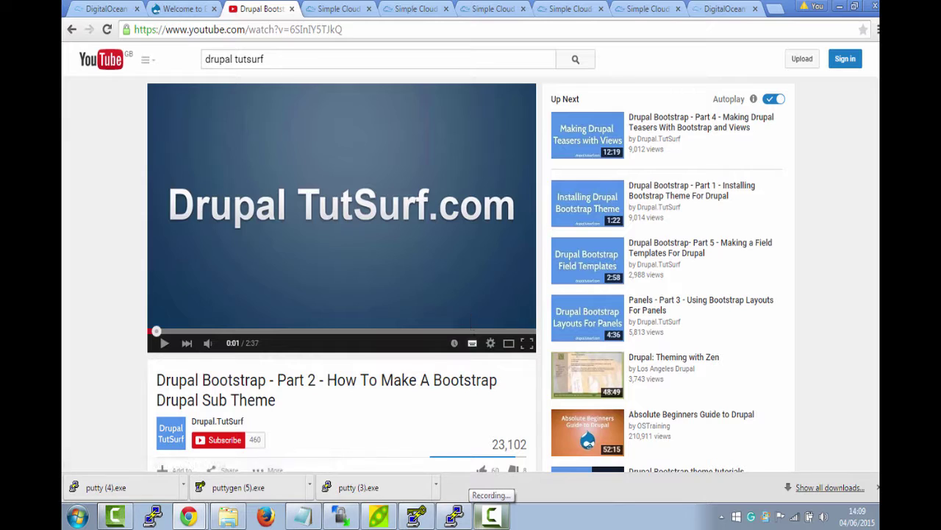
scroll(454, 340, down, 3)
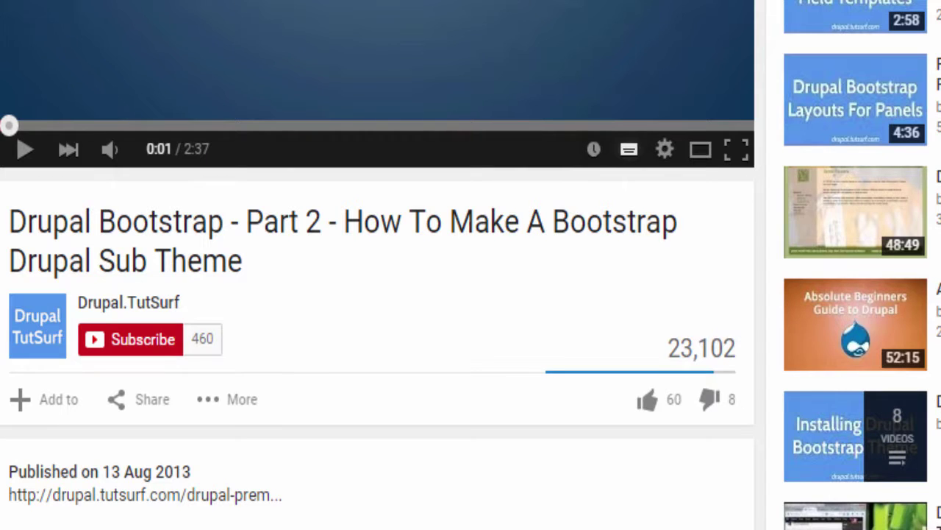
scroll(376, 265, down, 6)
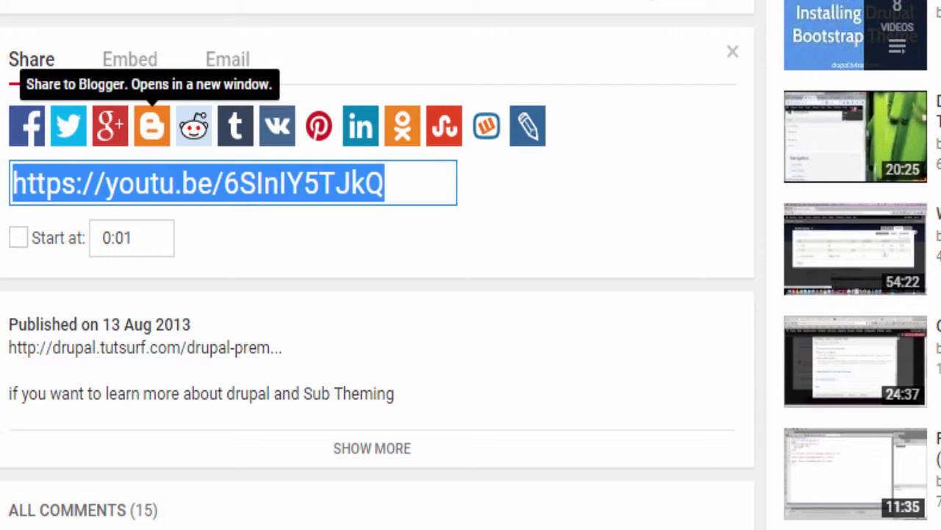
scroll(129, 412, down, 4)
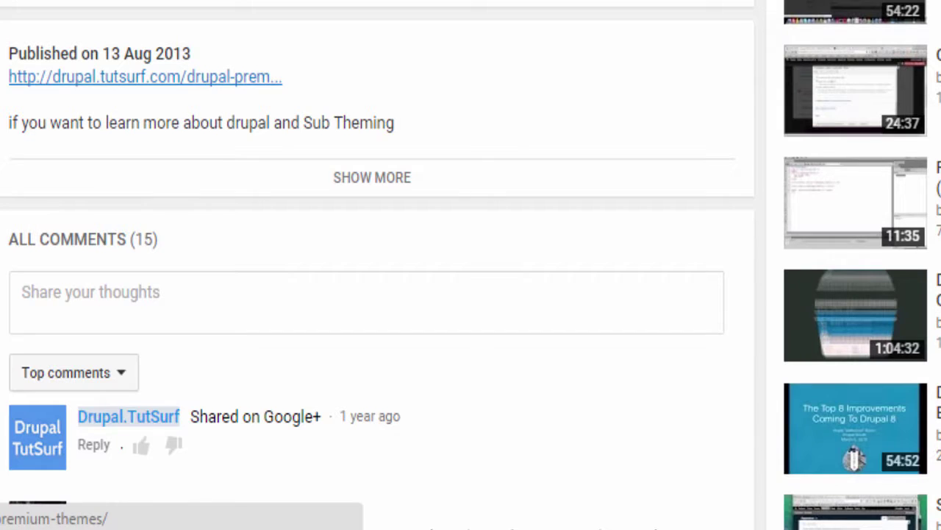
scroll(376, 264, down, 4)
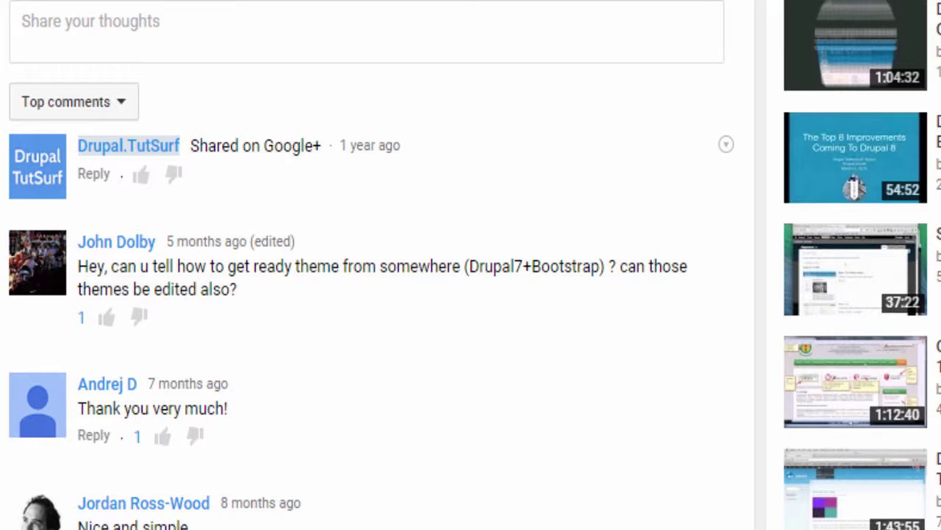
scroll(376, 265, down, 2)
scroll(377, 265, down, 2)
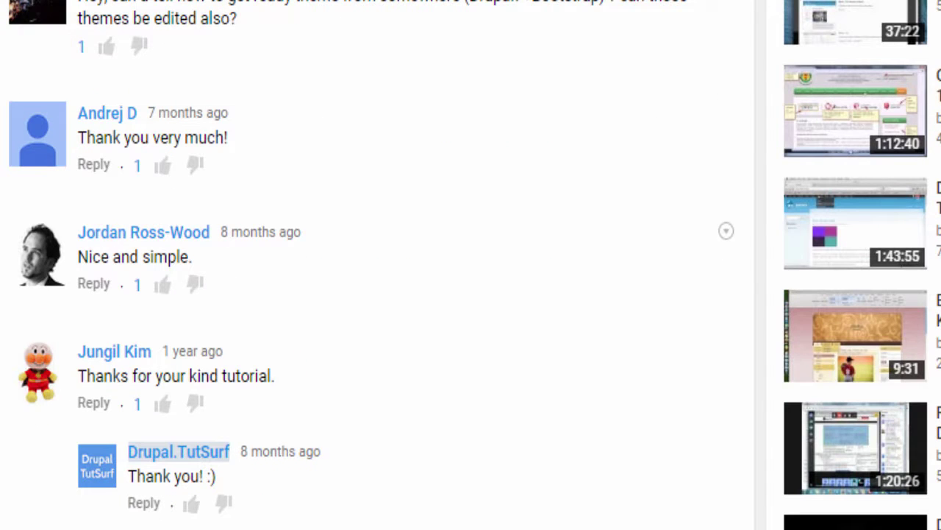